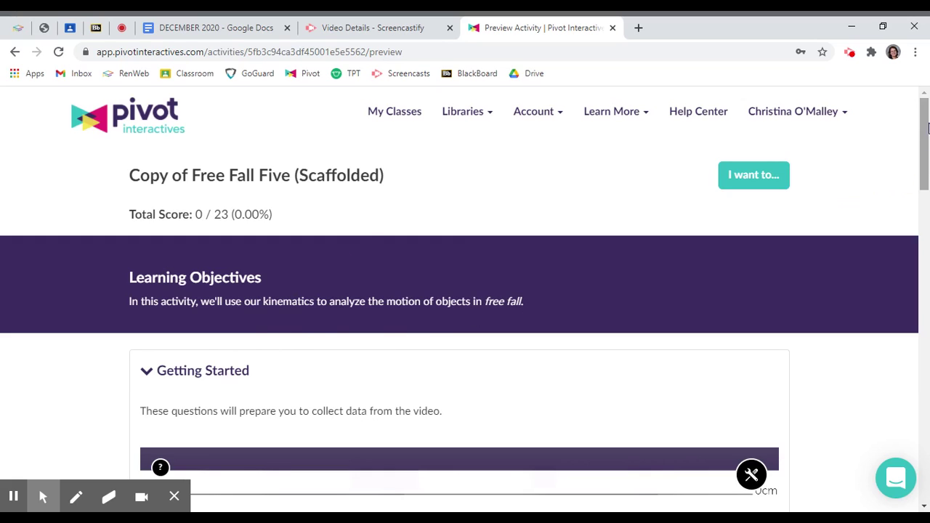
- Scrub the free-fall video forward until the five balls fall together near the -10 cm line
left_click_drag(924, 115, 928, 199)
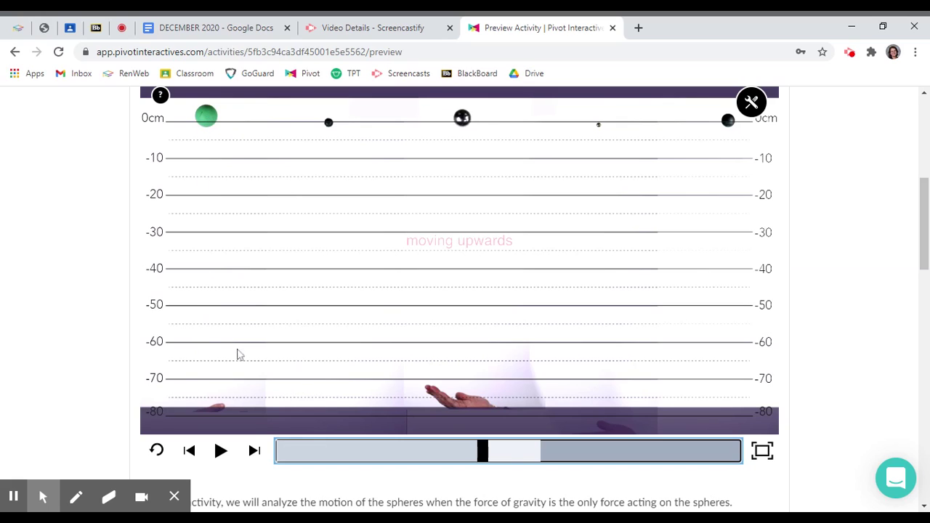
left_click_drag(489, 451, 590, 452)
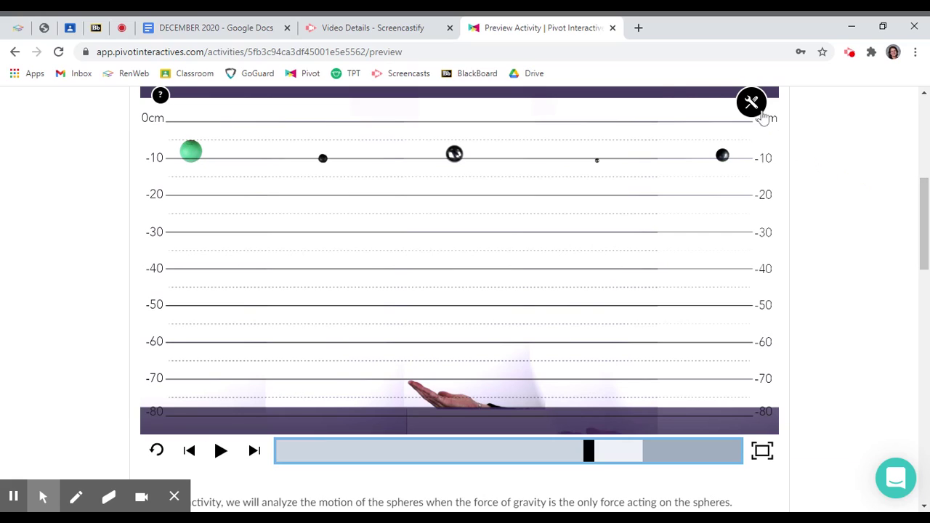
- Overlay 1 cm rulers and a stopwatch reading 0.594667 s, placing the timer beside -40 cm
left_click(761, 115)
left_click(676, 103)
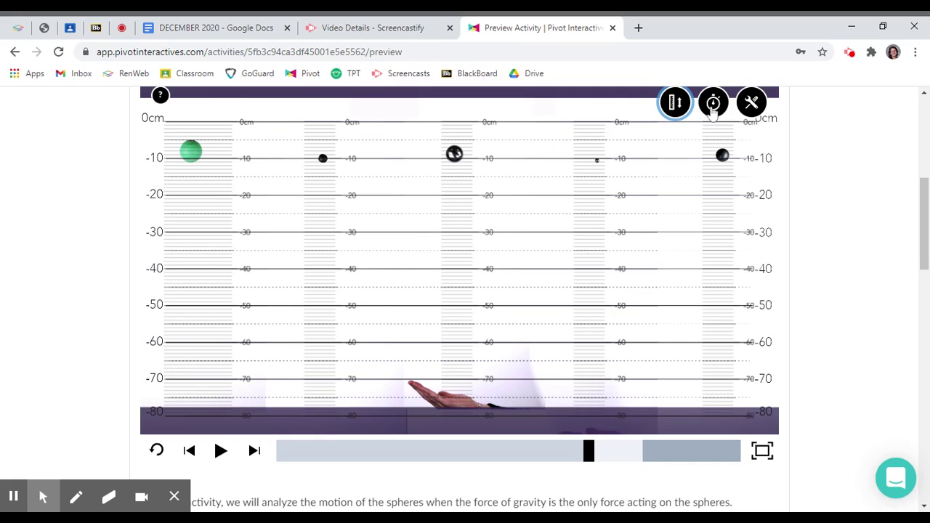
left_click(713, 105)
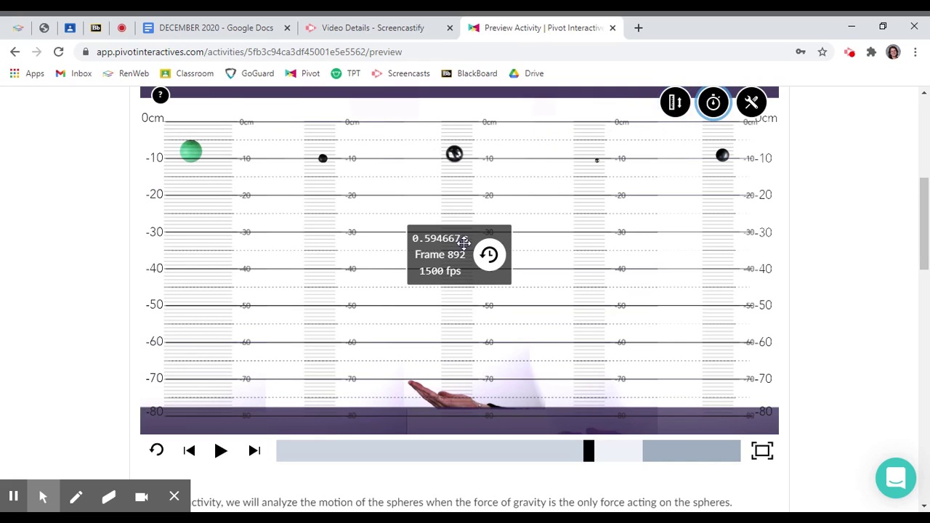
left_click_drag(464, 242, 708, 271)
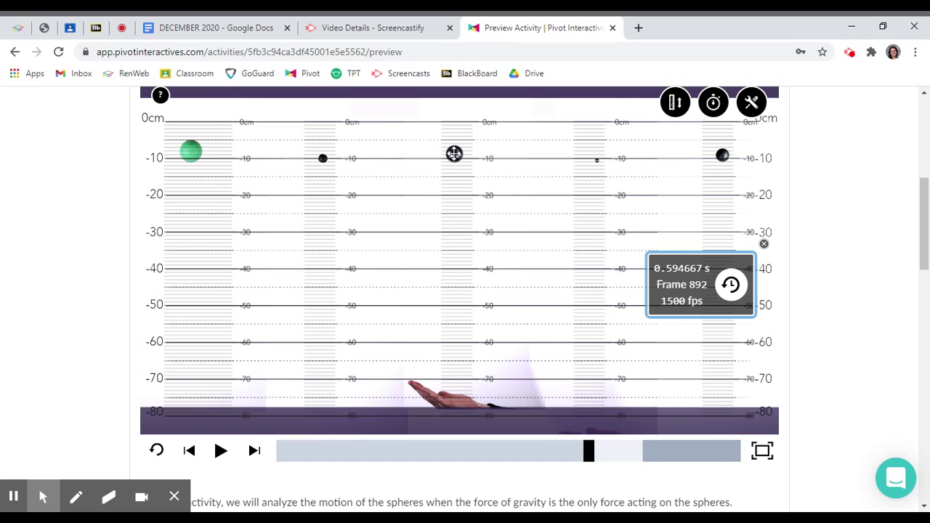
left_click_drag(922, 197, 925, 288)
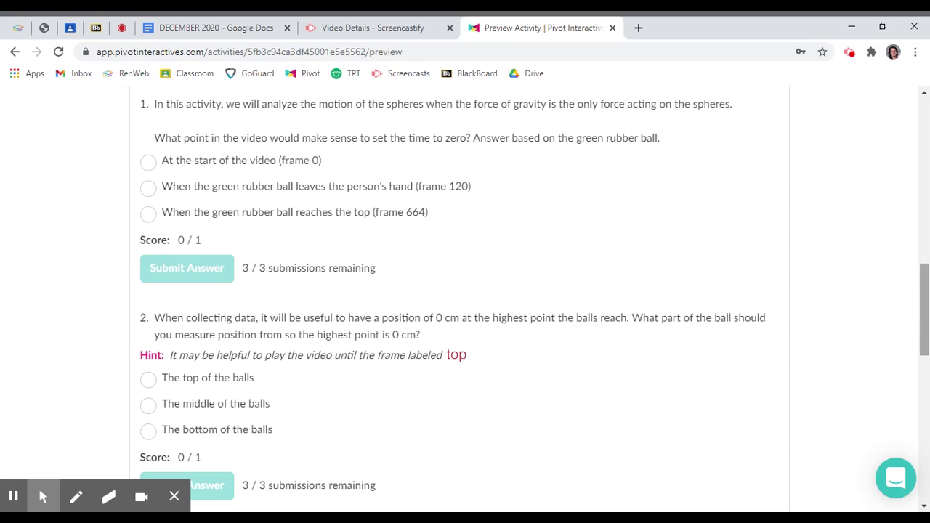
- Scroll down to question 3 and the collapsed section headers beneath it
left_click_drag(925, 280, 926, 359)
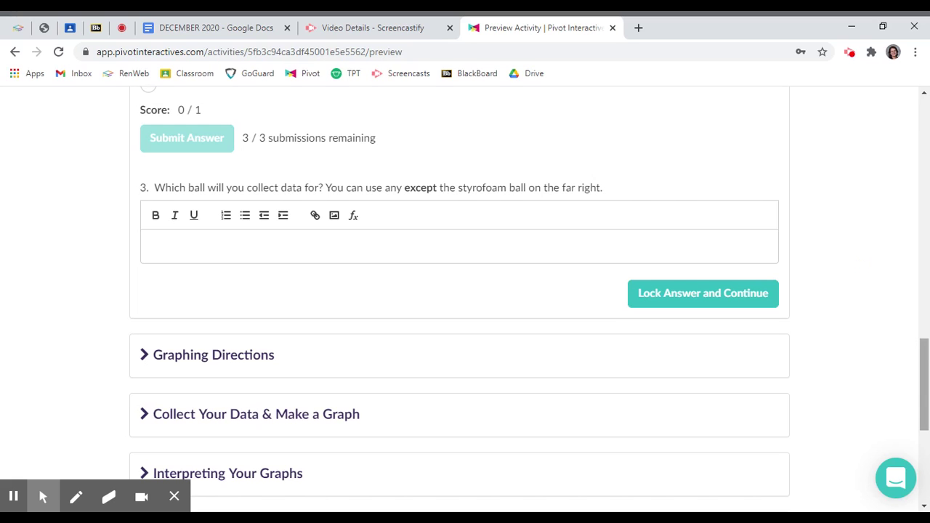
left_click_drag(922, 346, 925, 370)
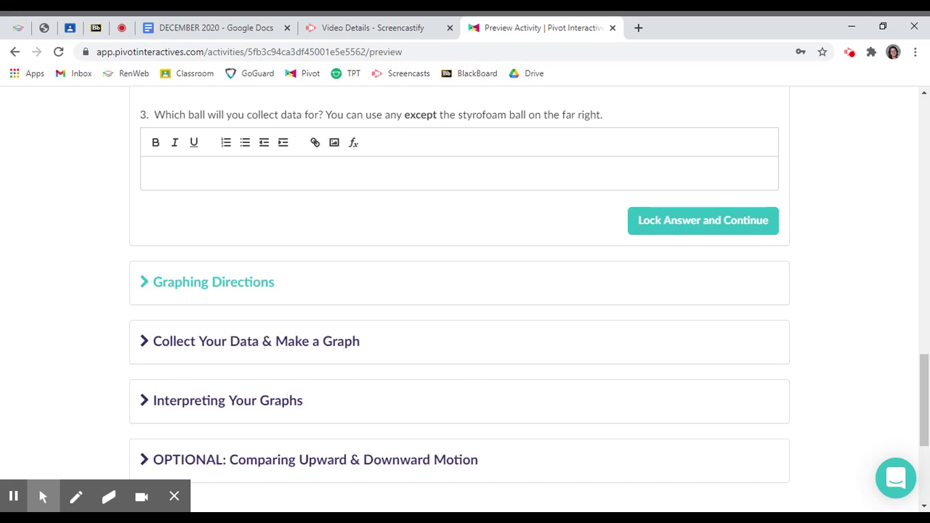
- Expand Graphing Directions and lock the first section's answers to unlock the next part
left_click(266, 294)
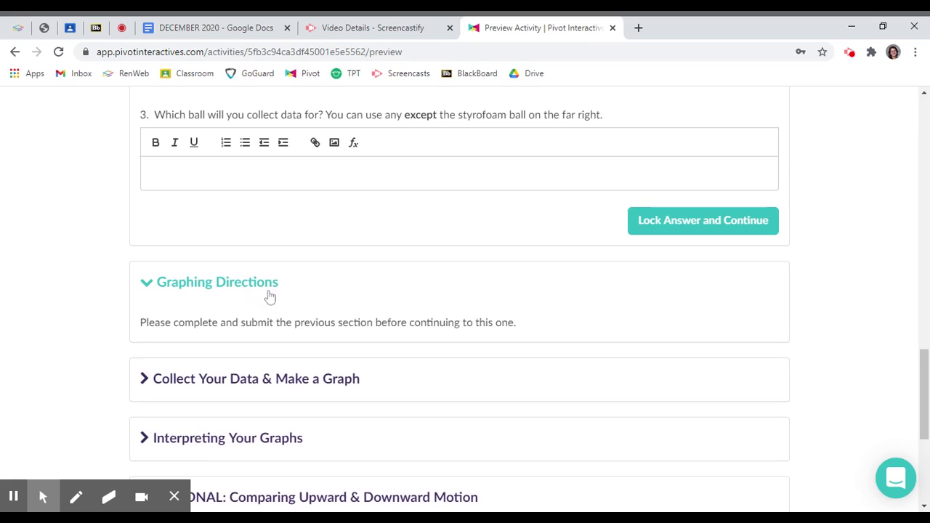
left_click(708, 230)
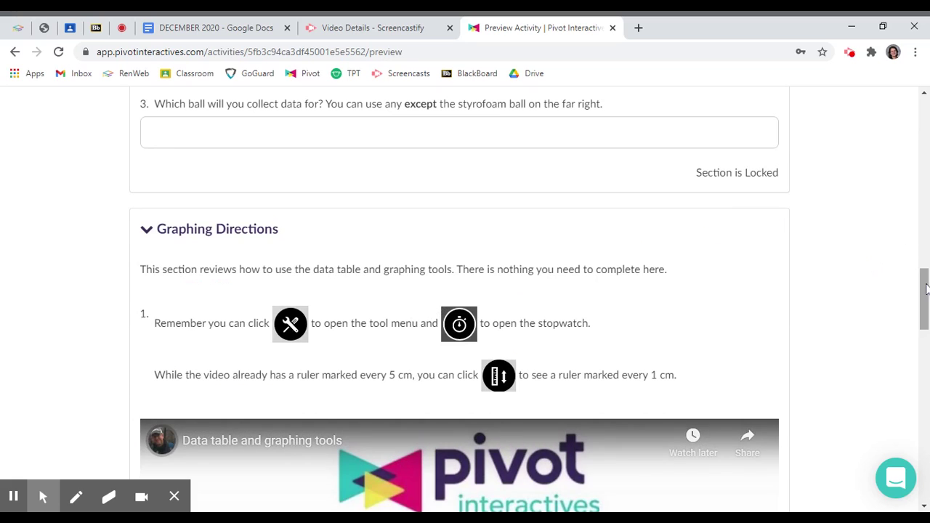
left_click_drag(924, 283, 927, 430)
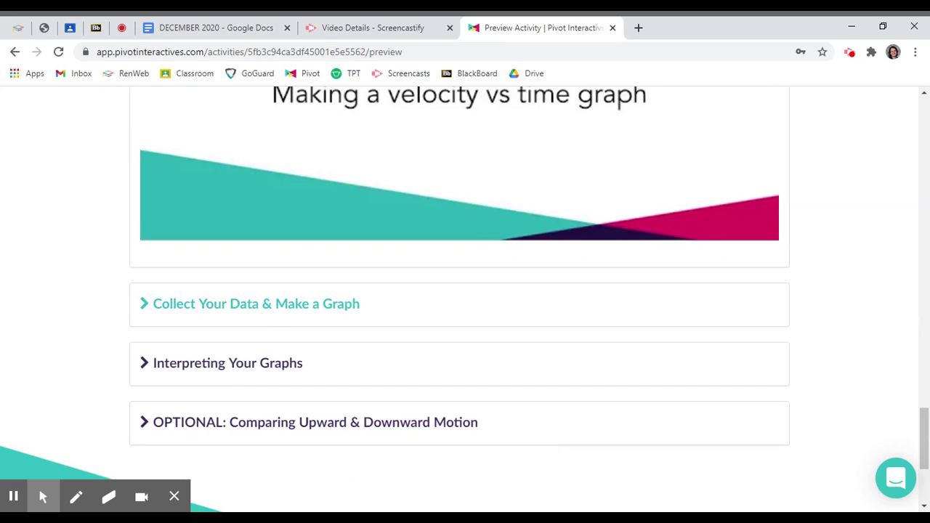
- Expand Collect Your Data & Make a Graph to show its video, data table and graph
left_click(261, 318)
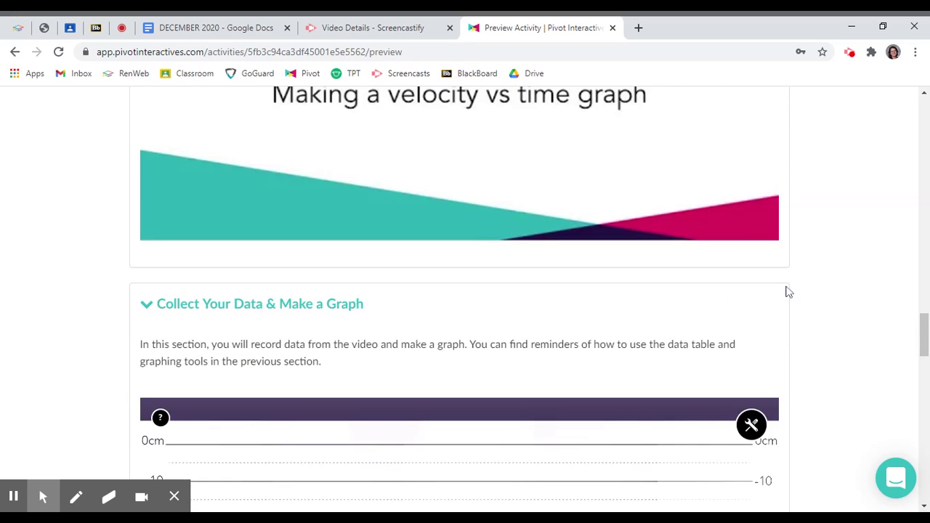
left_click_drag(925, 318, 924, 356)
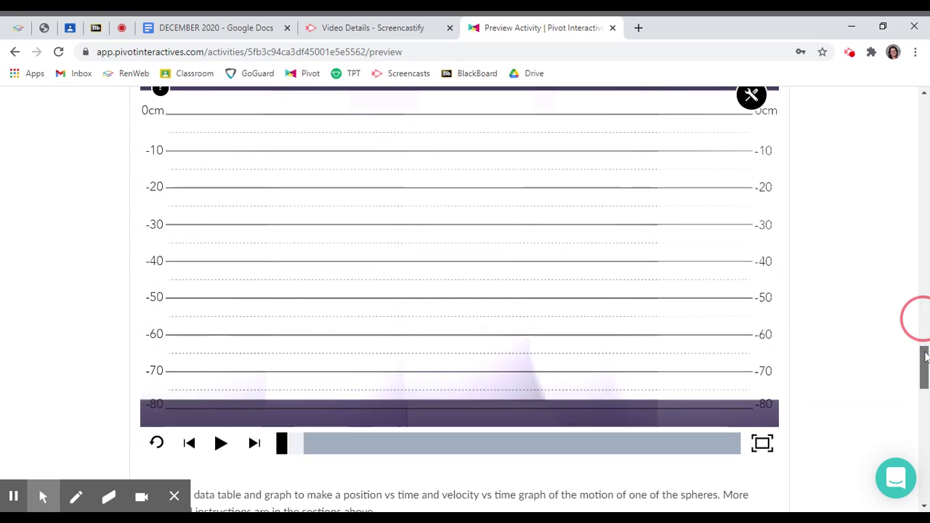
left_click_drag(927, 356, 925, 397)
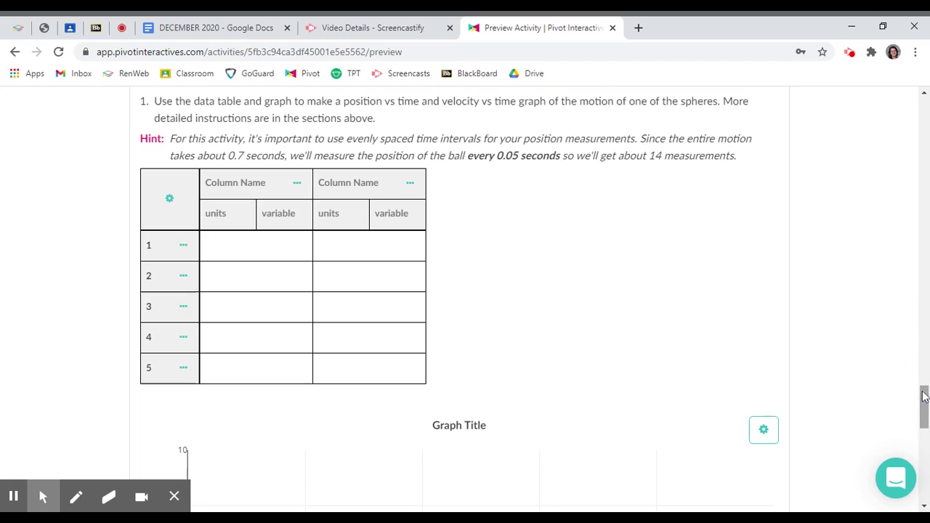
- Grow the data table to 8 rows by inserting rows above row 1
left_click(168, 203)
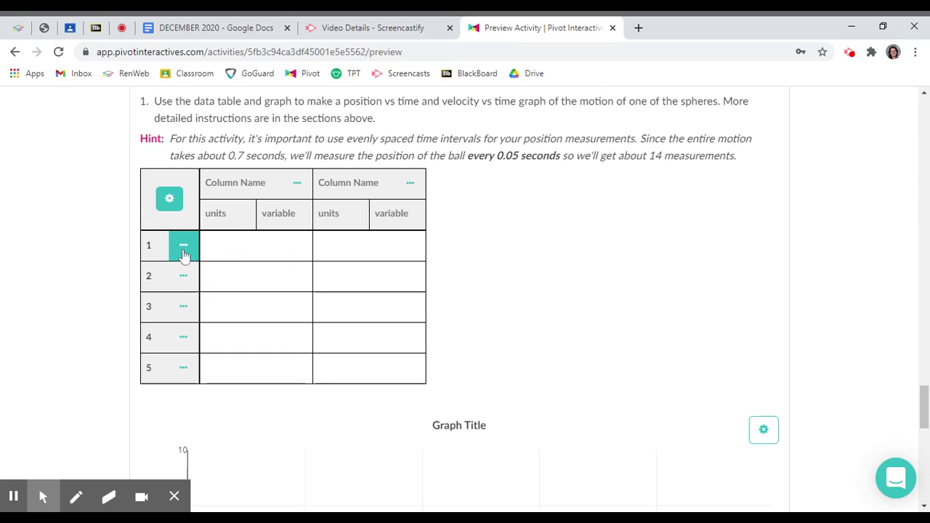
left_click(183, 250)
left_click(184, 252)
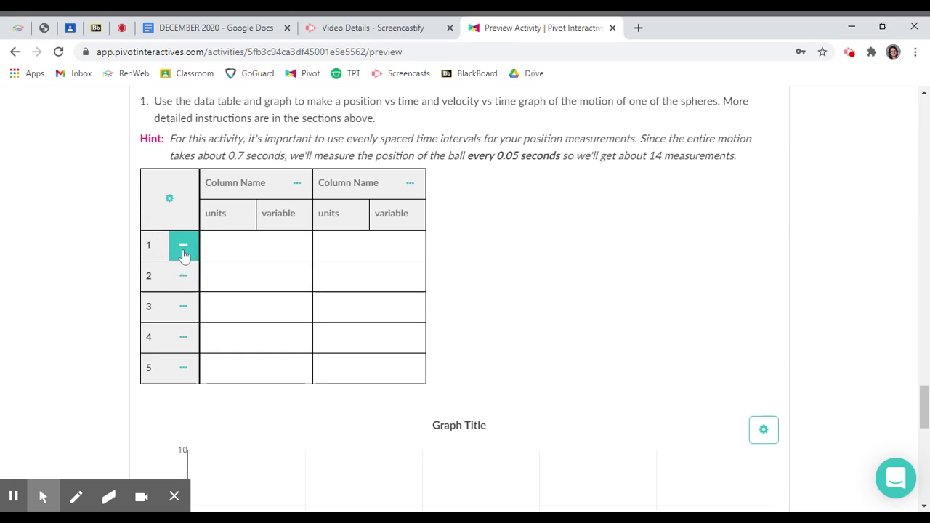
left_click(187, 248)
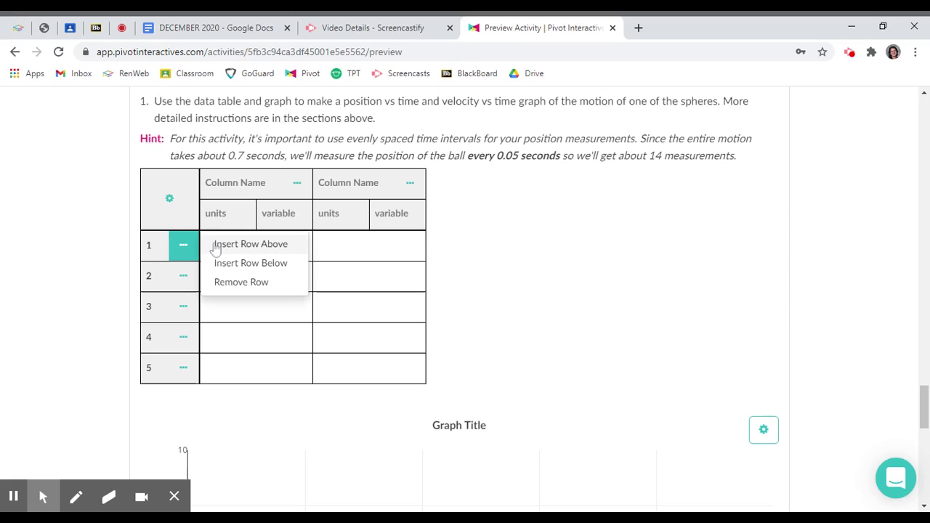
left_click(215, 245)
left_click(186, 249)
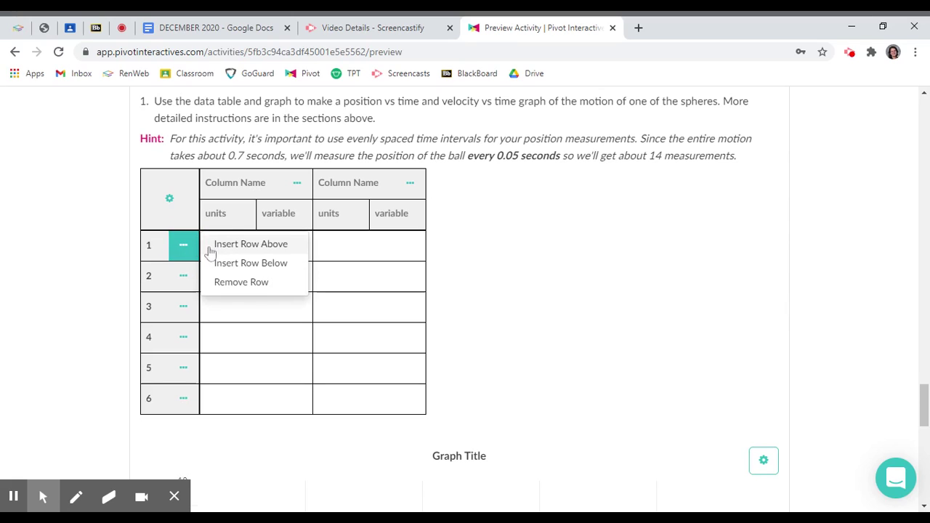
left_click(216, 245)
left_click(185, 248)
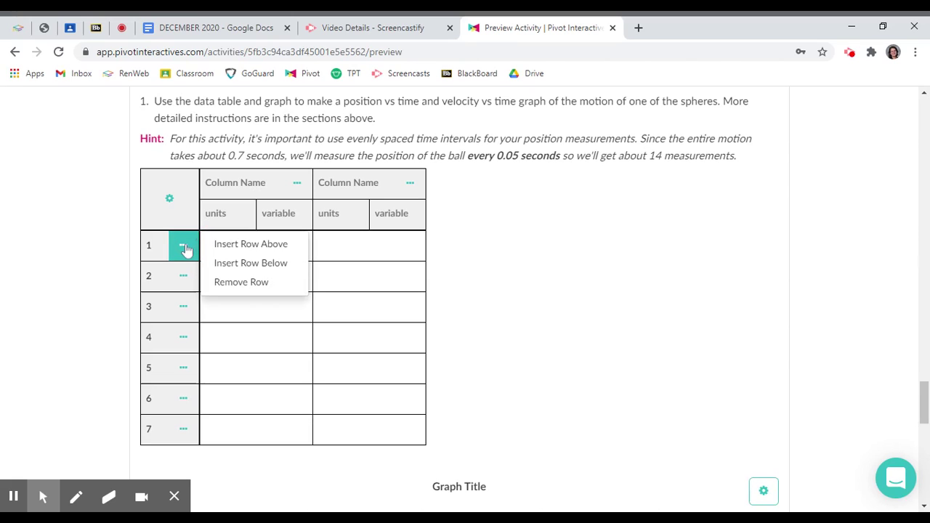
left_click(235, 245)
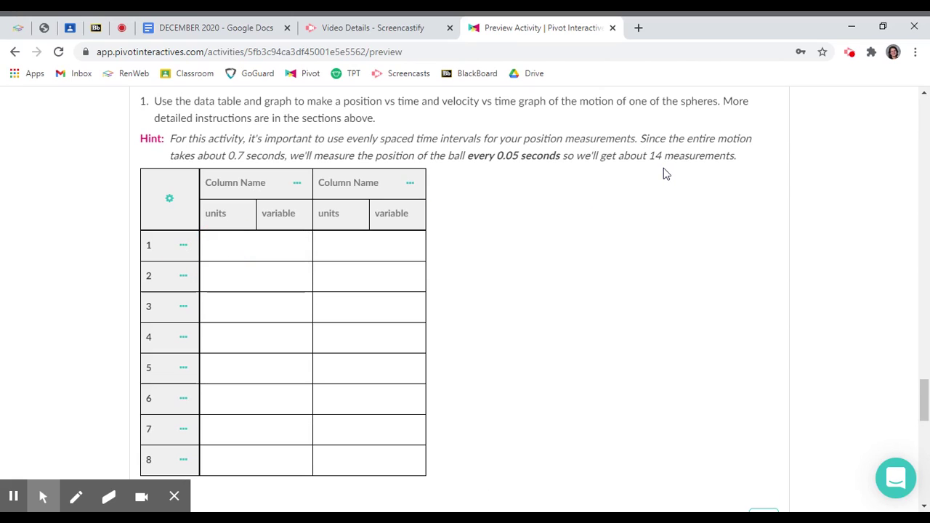
- Add a third column and title the first column 'Steel Ball' with units cm
left_click(297, 182)
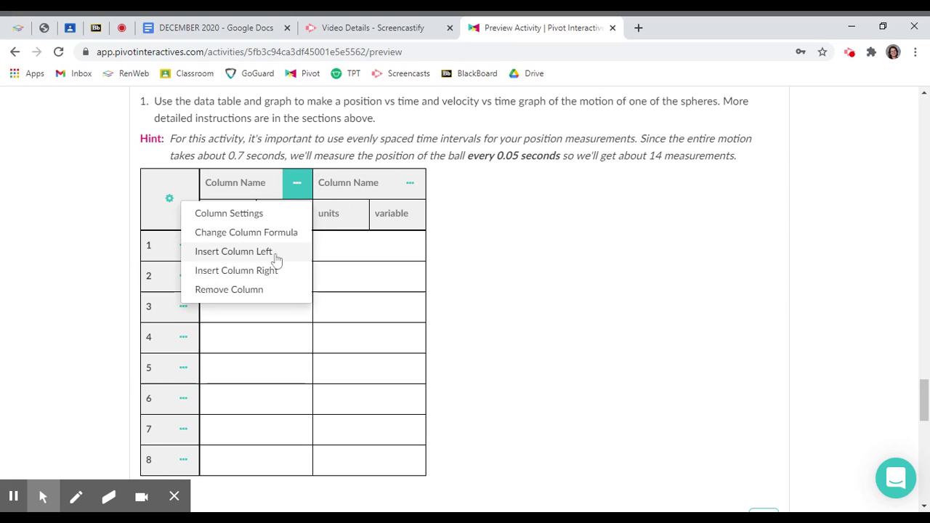
left_click(276, 256)
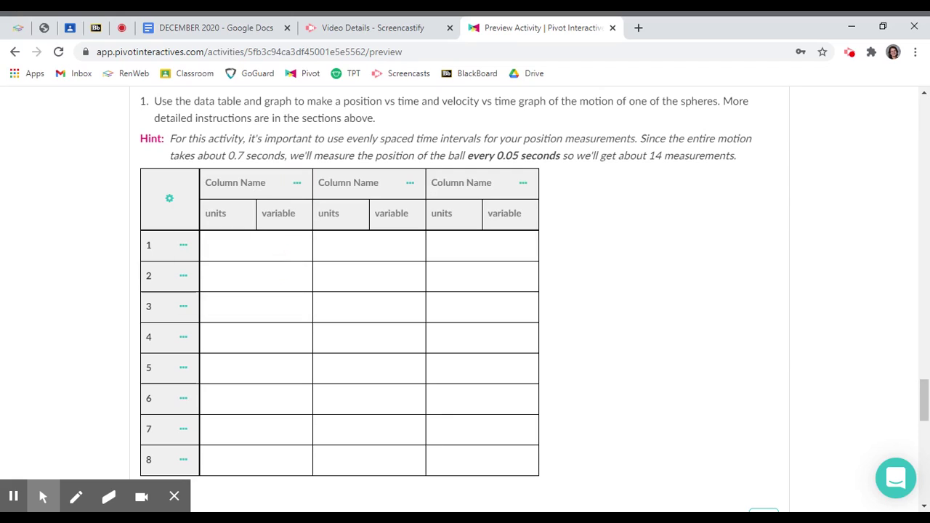
left_click(247, 182)
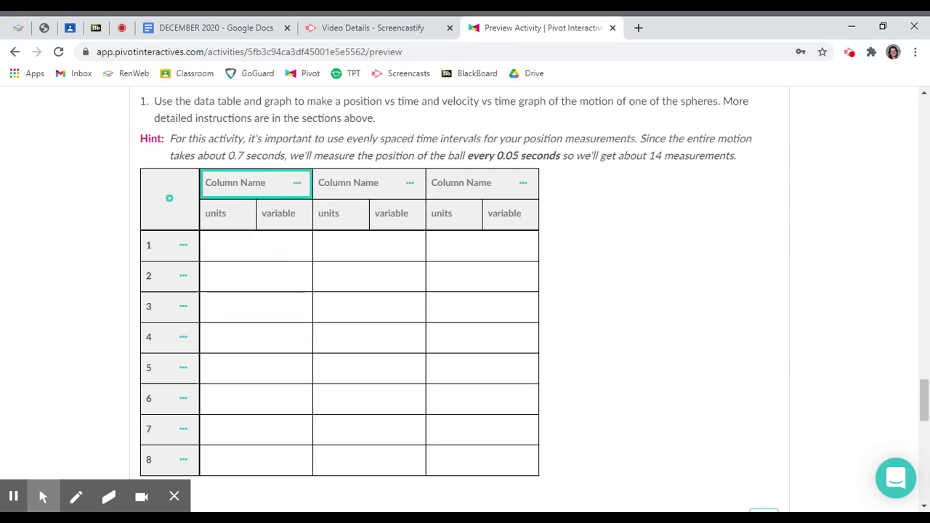
type("Steel Ball")
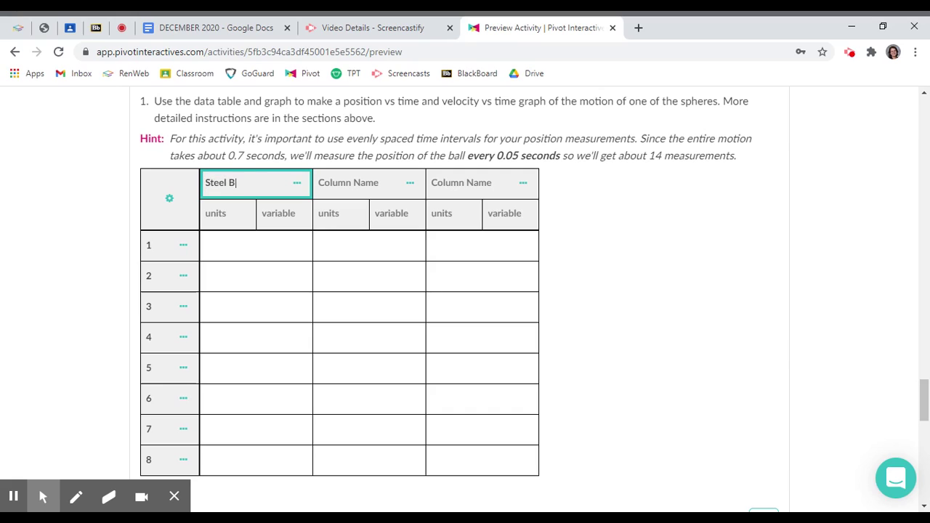
key("BackSpace")
type("ll")
left_click(227, 213)
type("cm")
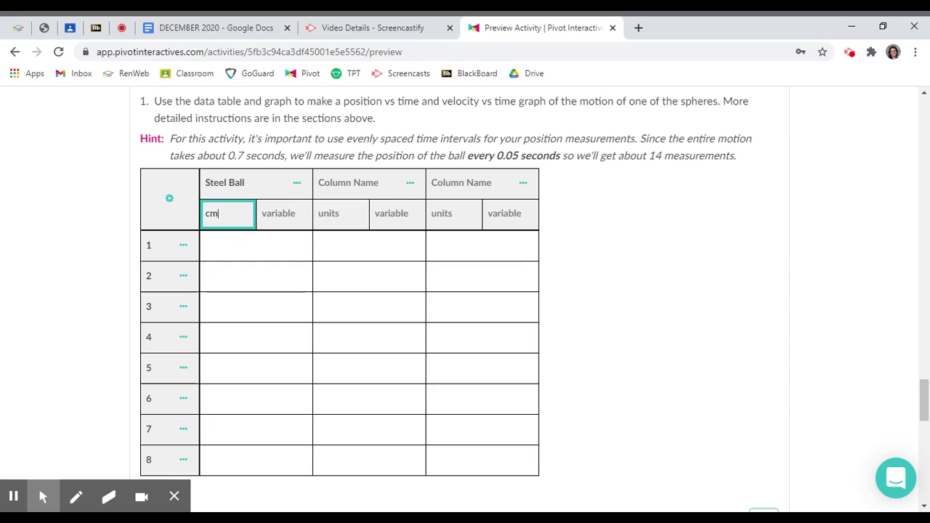
key("Tab")
left_click(292, 214)
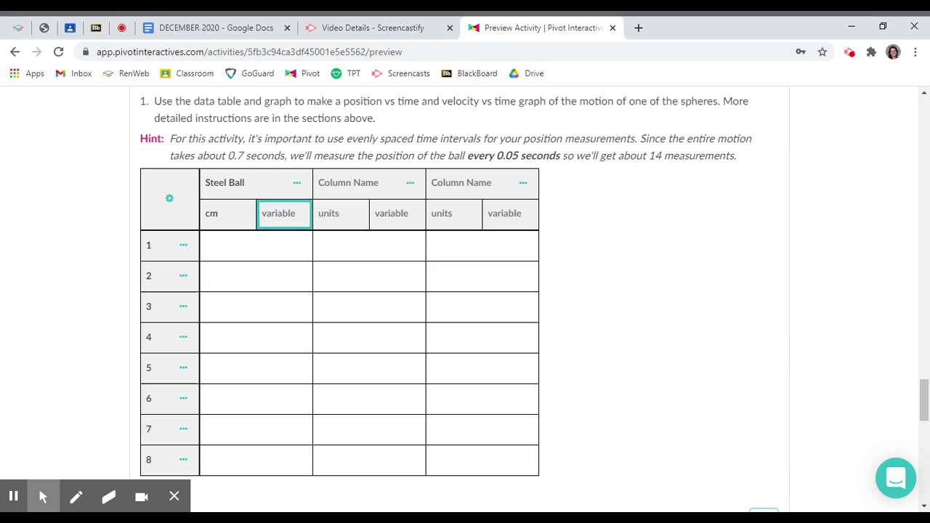
- Expand Interpreting Your Graphs and read through its questions on the ball's motion and acceleration
left_click_drag(923, 391, 923, 429)
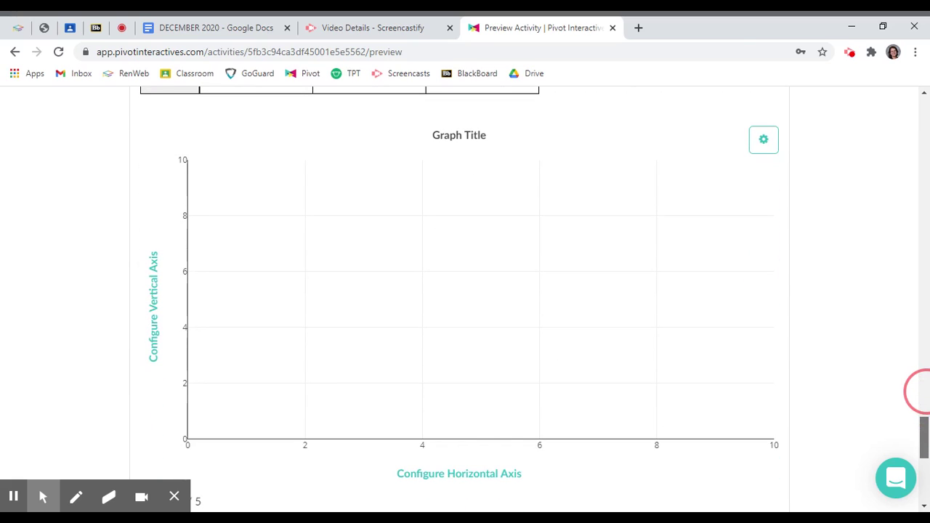
scroll(919, 392, "down", 5)
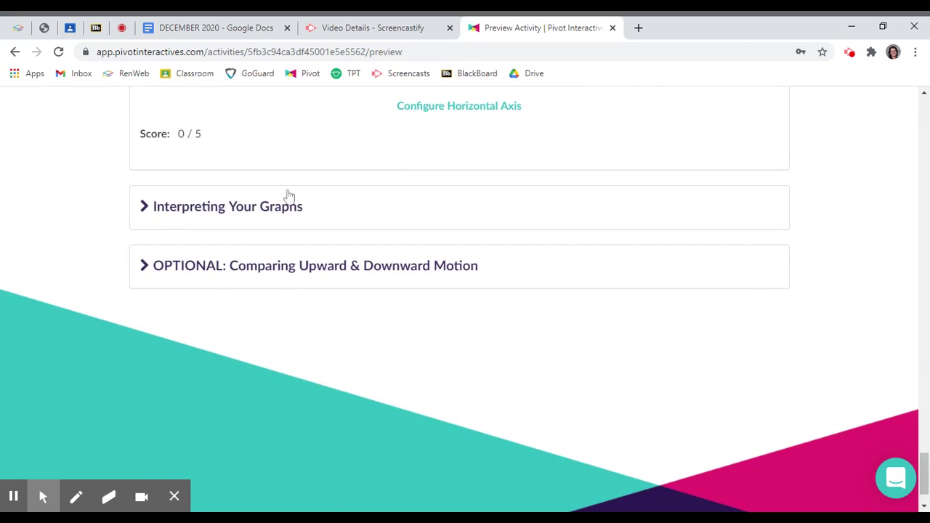
left_click(250, 197)
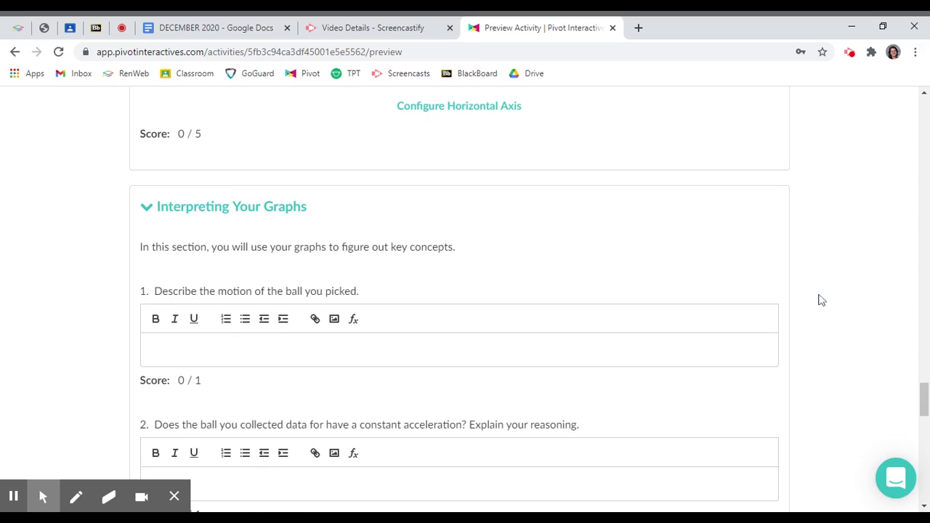
left_click_drag(925, 402, 924, 415)
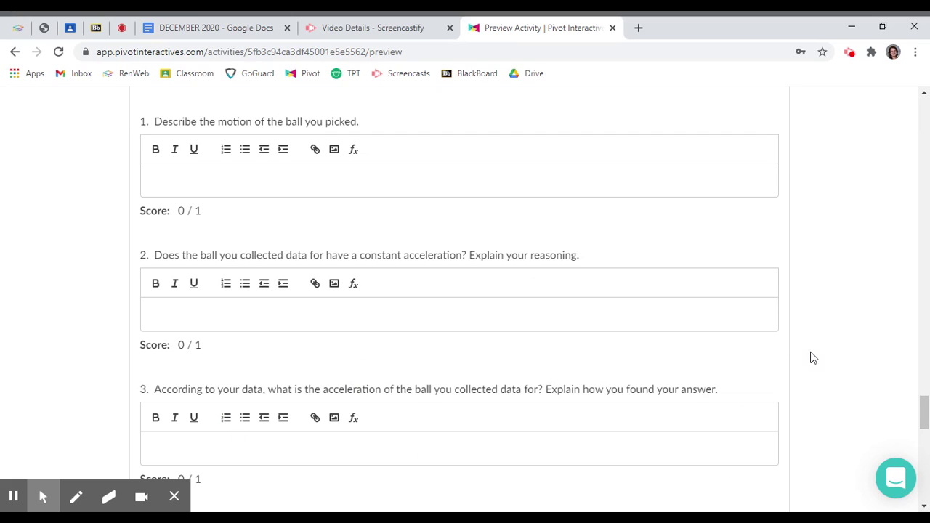
left_click_drag(925, 418, 927, 445)
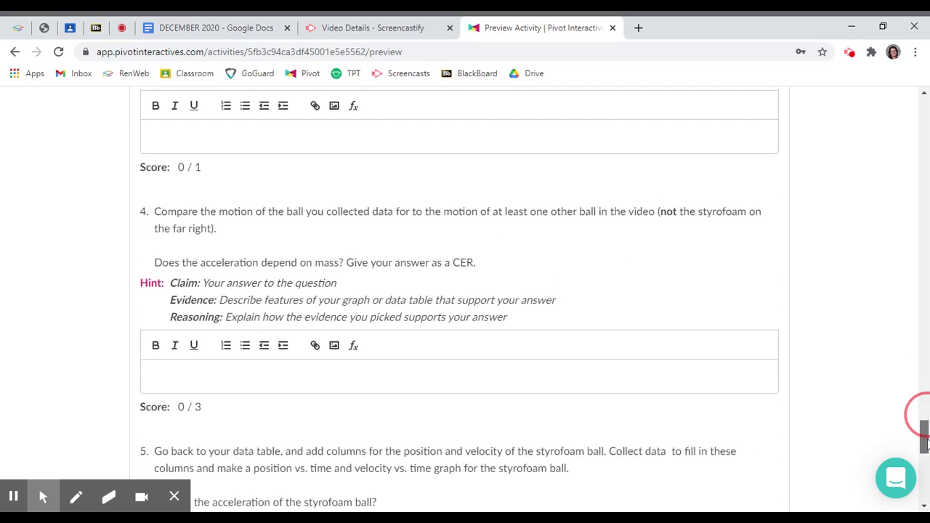